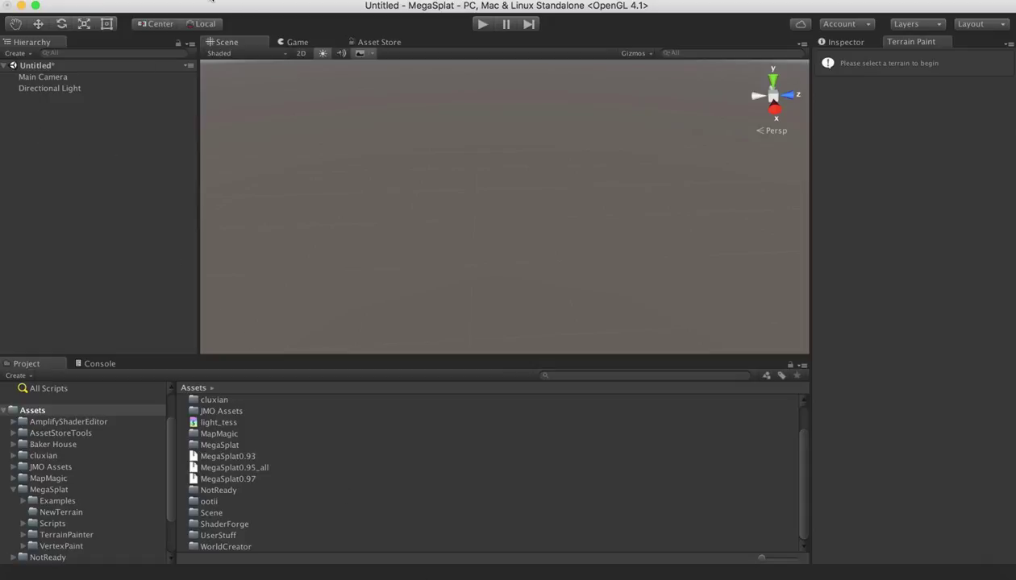
Step: Add a Terrain object to the scene from GameObject > 3D Object > Terrain
left_click(230, 1)
mouse_move(211, 34)
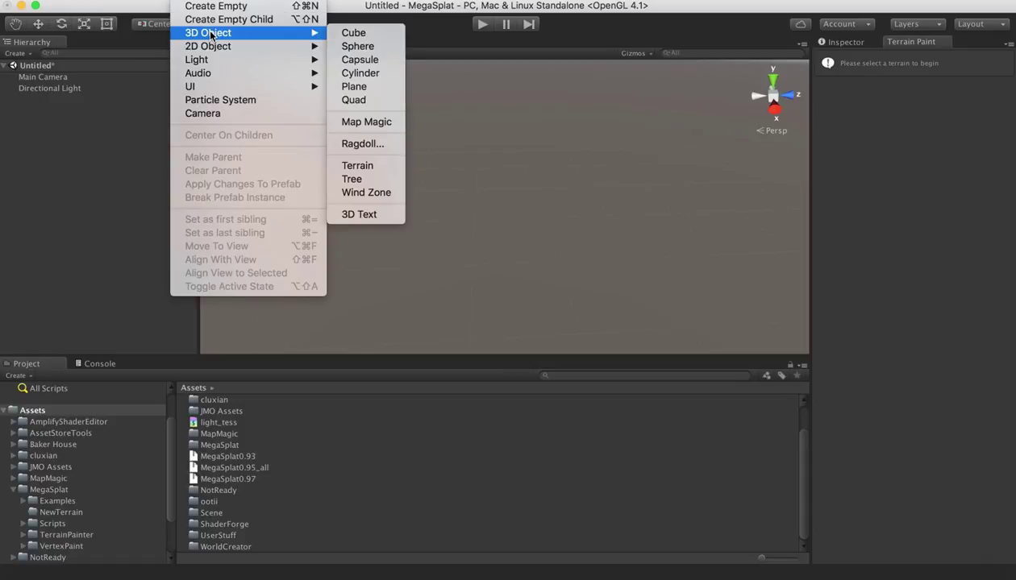
left_click(358, 166)
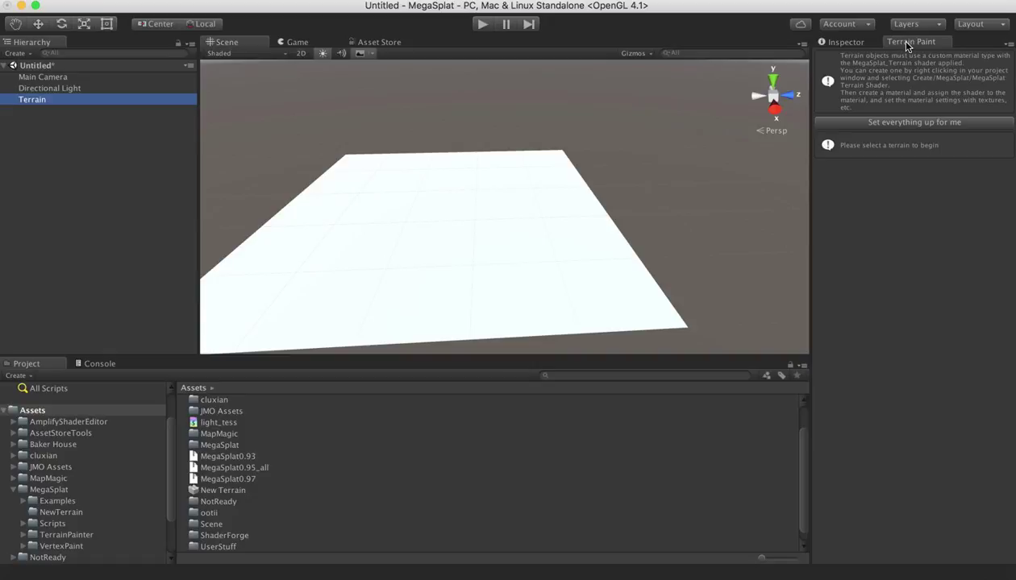
Step: Close the Terrain Paint panel, reopen it from Window, dock it beside the Inspector and widen it
right_click(906, 44)
left_click(937, 62)
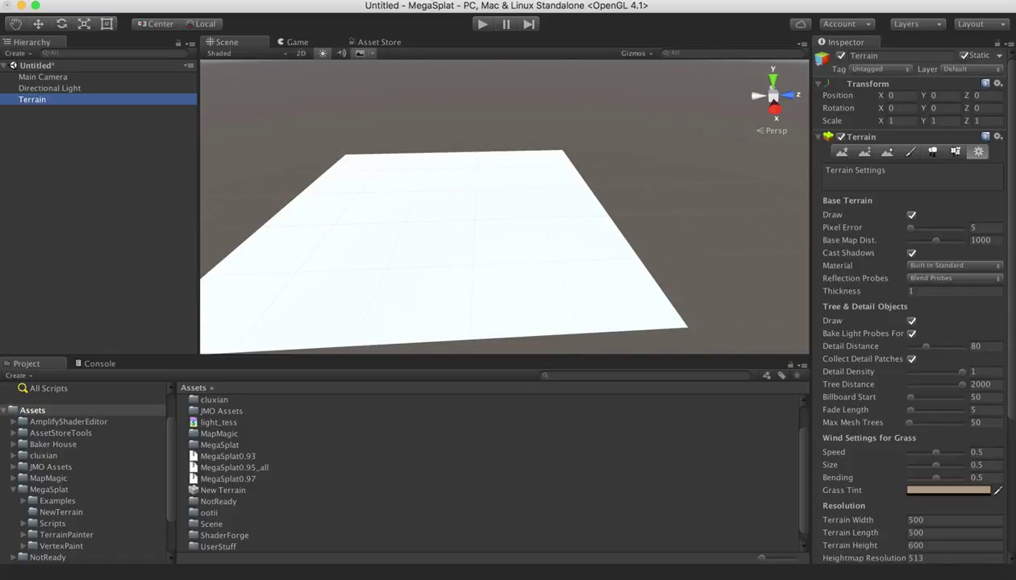
left_click(423, 0)
mouse_move(434, 125)
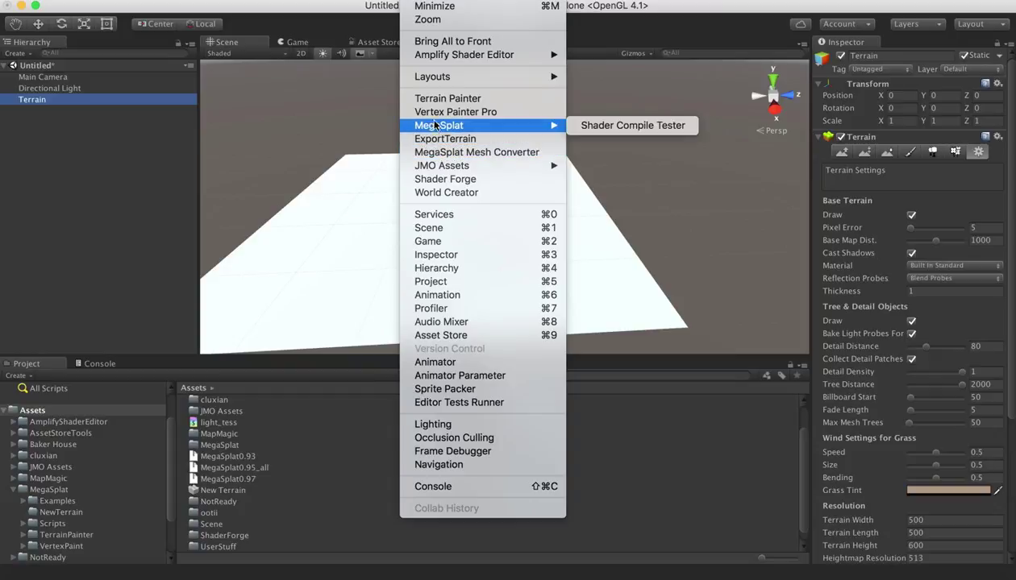
left_click(430, 100)
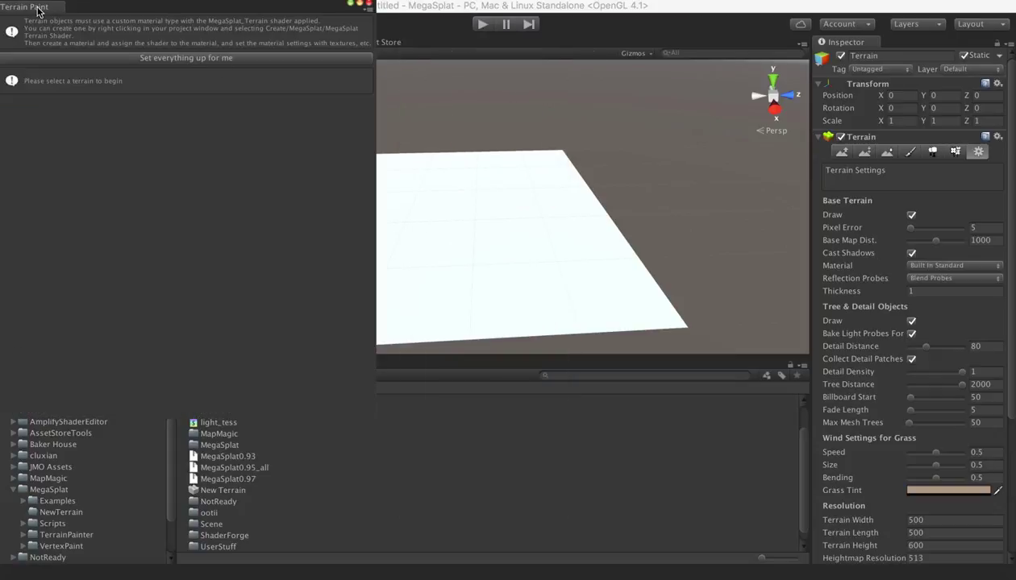
mouse_move(36, 8)
left_mouse_down()
mouse_move(387, 32)
mouse_move(951, 40)
mouse_move(894, 42)
left_mouse_up()
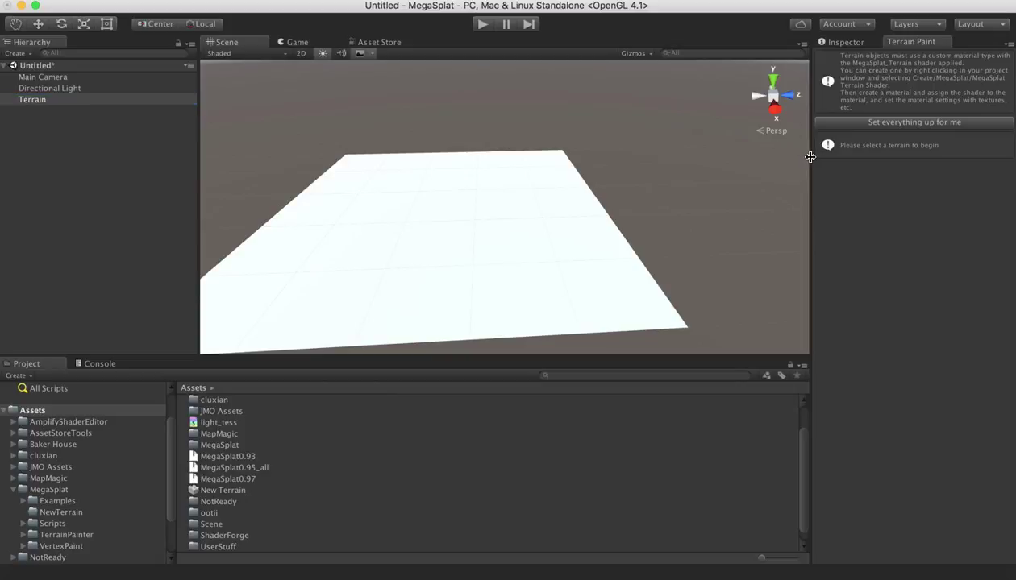
left_click_drag(810, 157, 762, 161)
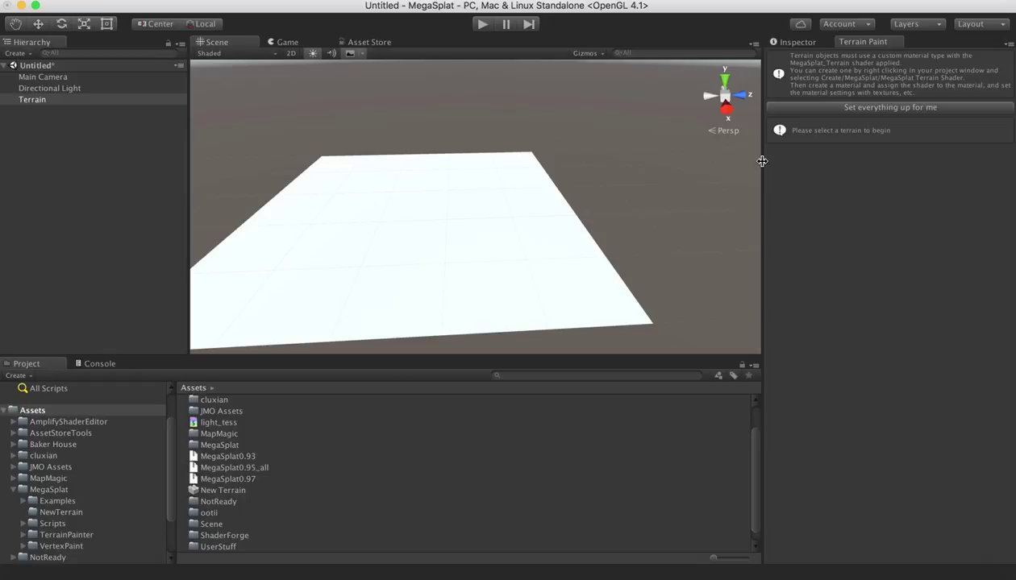
Step: Run MegaSplat's 'Set everything up for me' to create the terrain's shader, material and splat maps
left_click(803, 109)
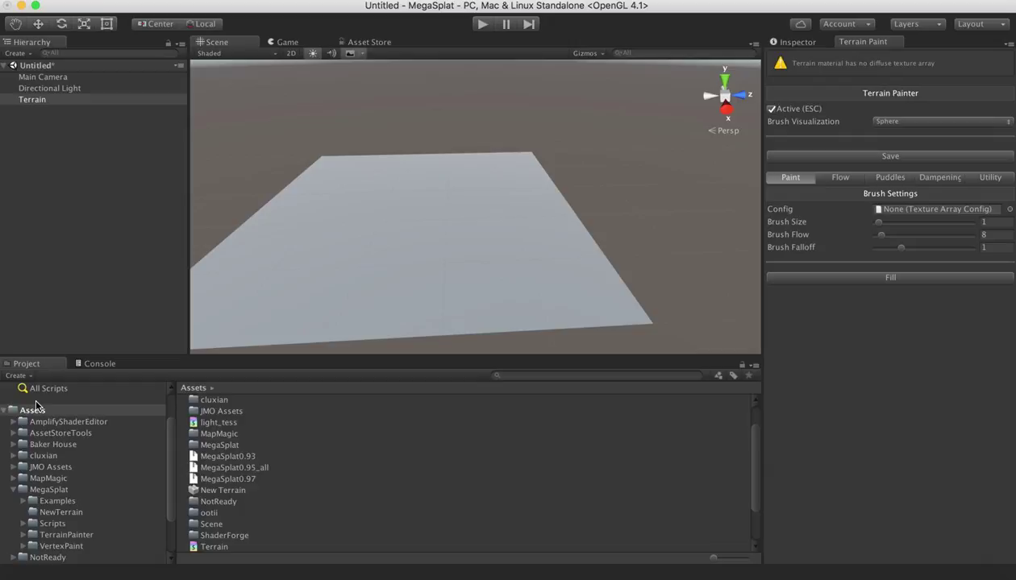
Step: Select the generated Terrain material in the Project panel to view its MegaSplat shader settings
scroll(271, 510, "down", 3)
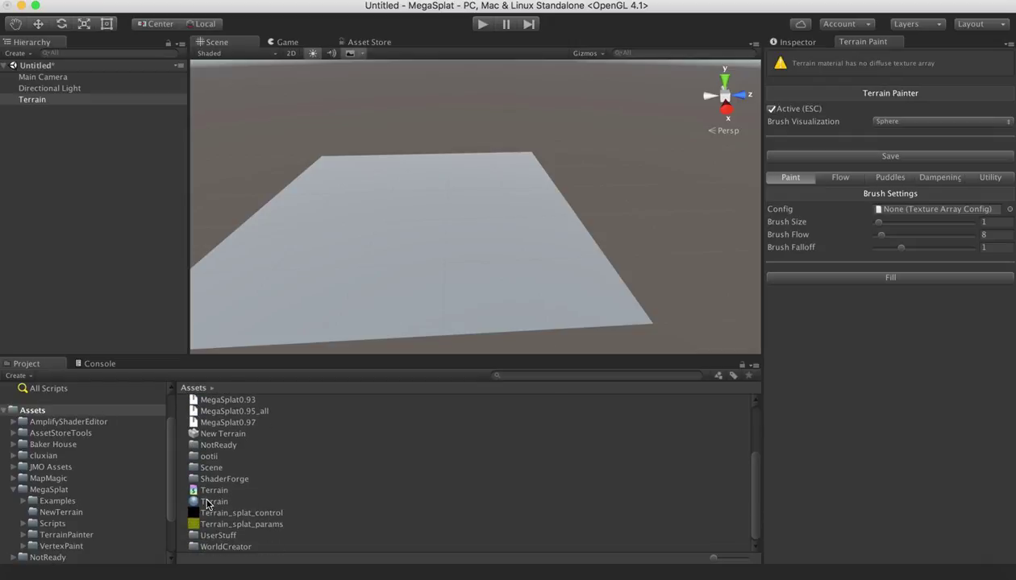
left_click(207, 493)
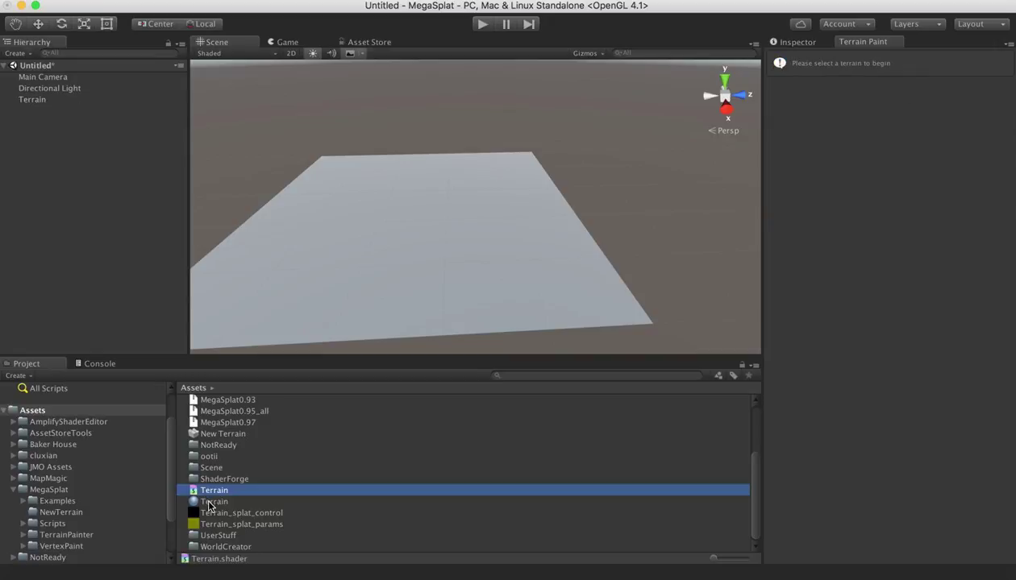
left_click(207, 501)
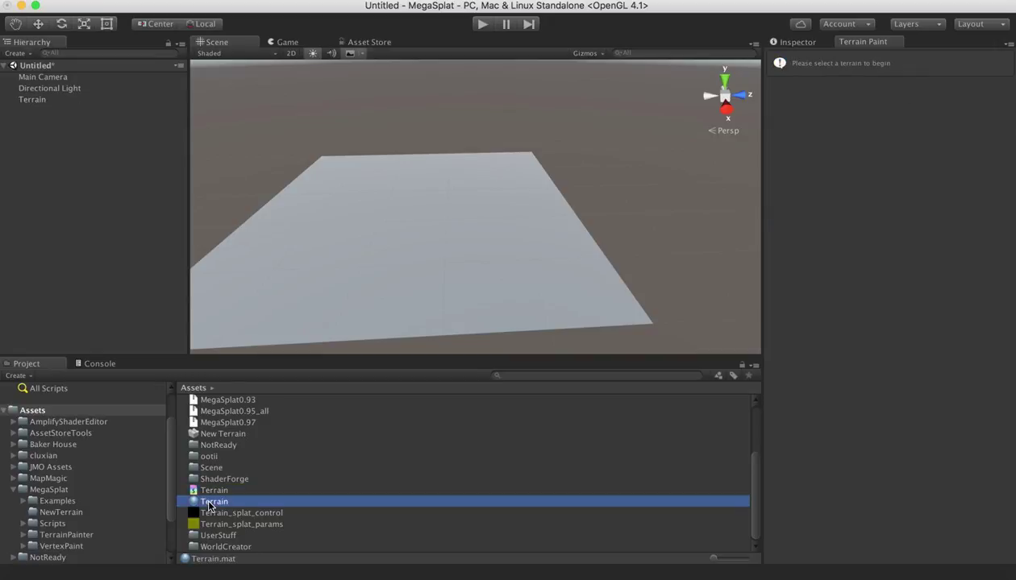
left_click(788, 41)
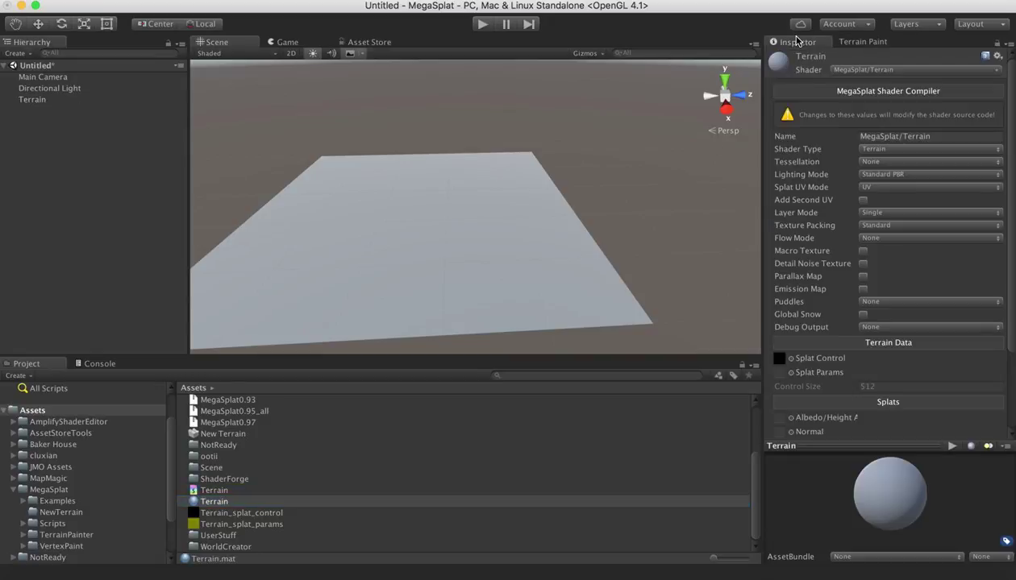
Step: Change the Terrain material's Texture Packing to Normal Smooth AO
left_click(889, 231)
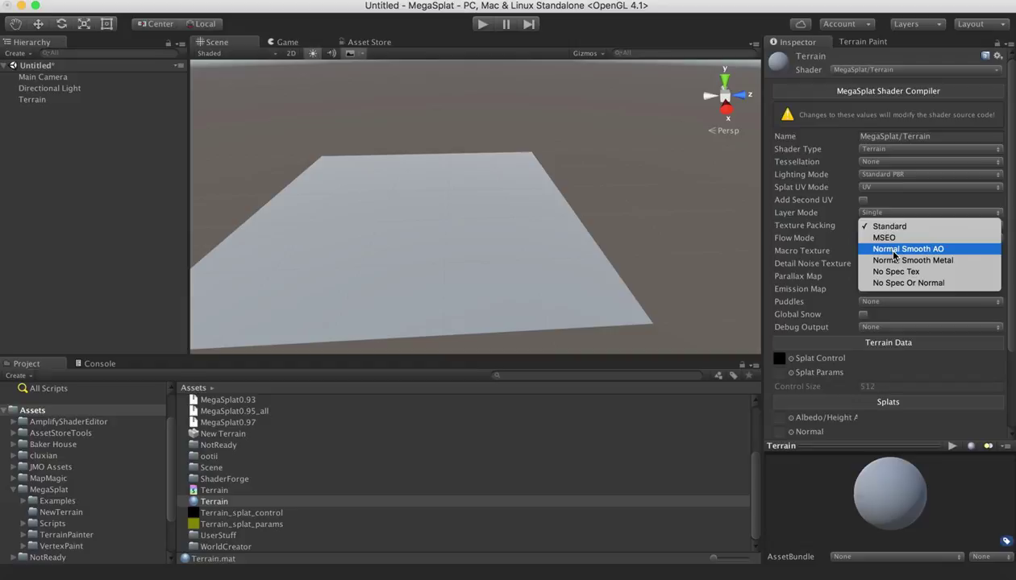
left_click(893, 253)
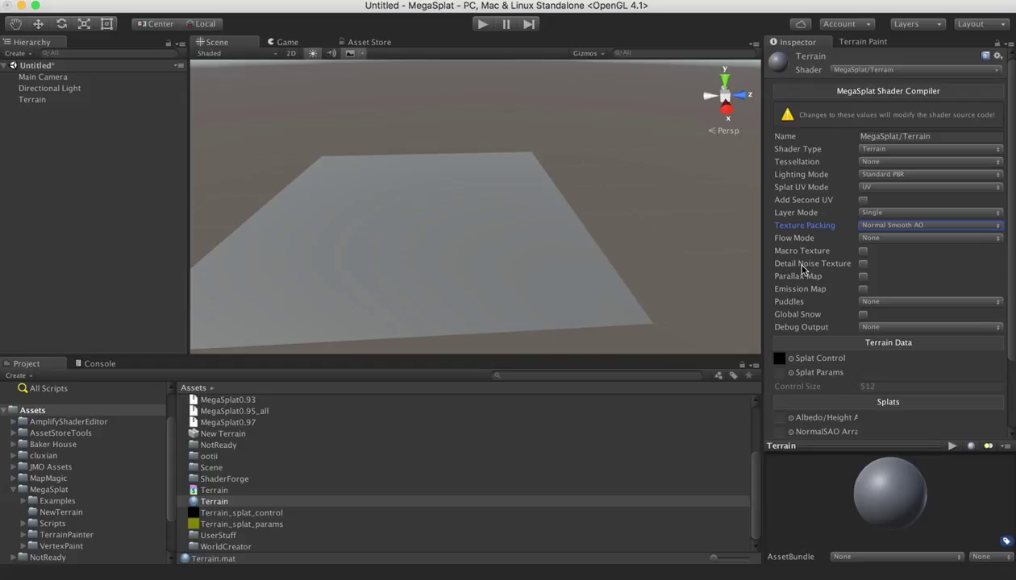
scroll(909, 264, "down", 3)
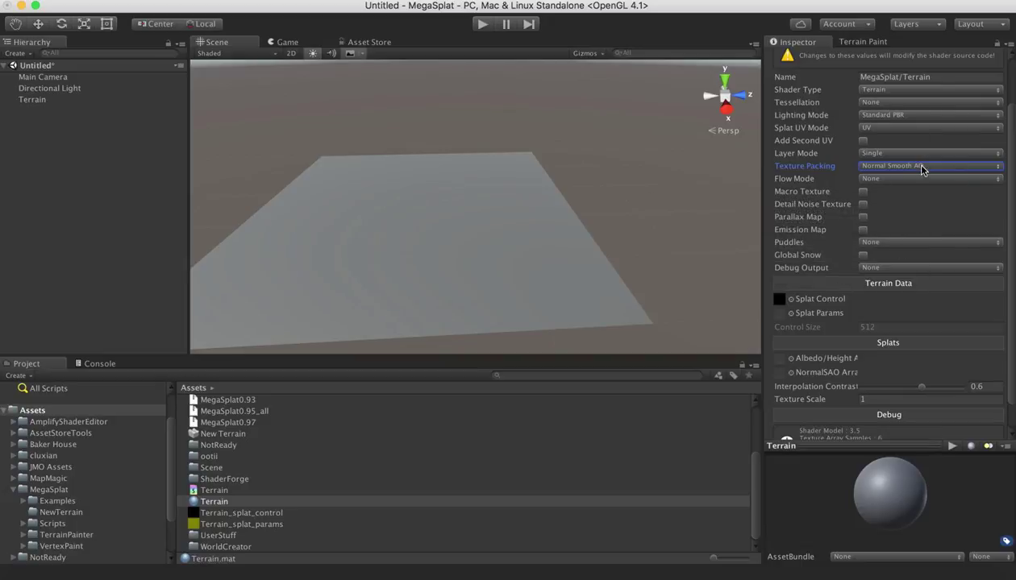
scroll(908, 237, "down", 2)
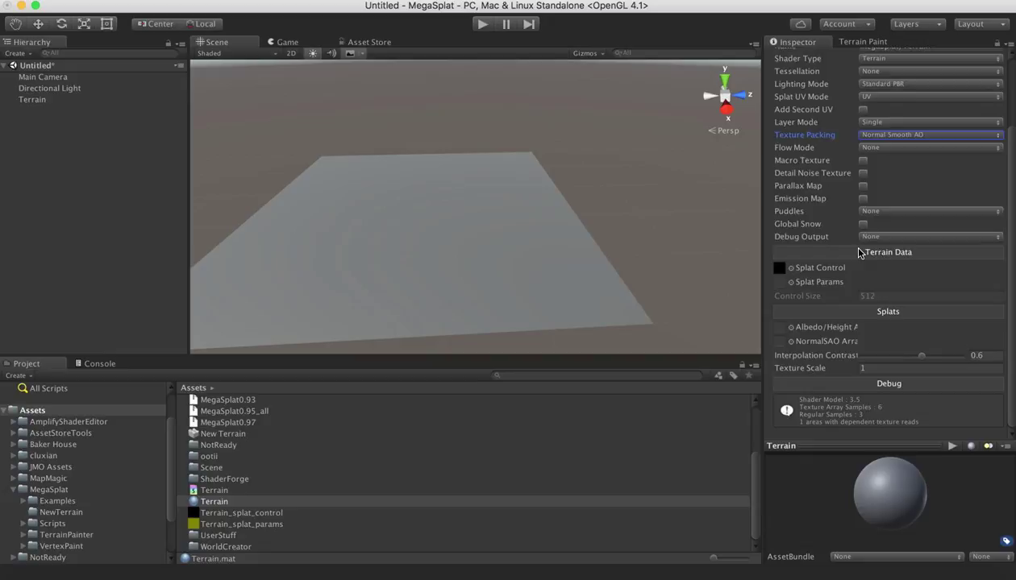
scroll(859, 252, "up", 2)
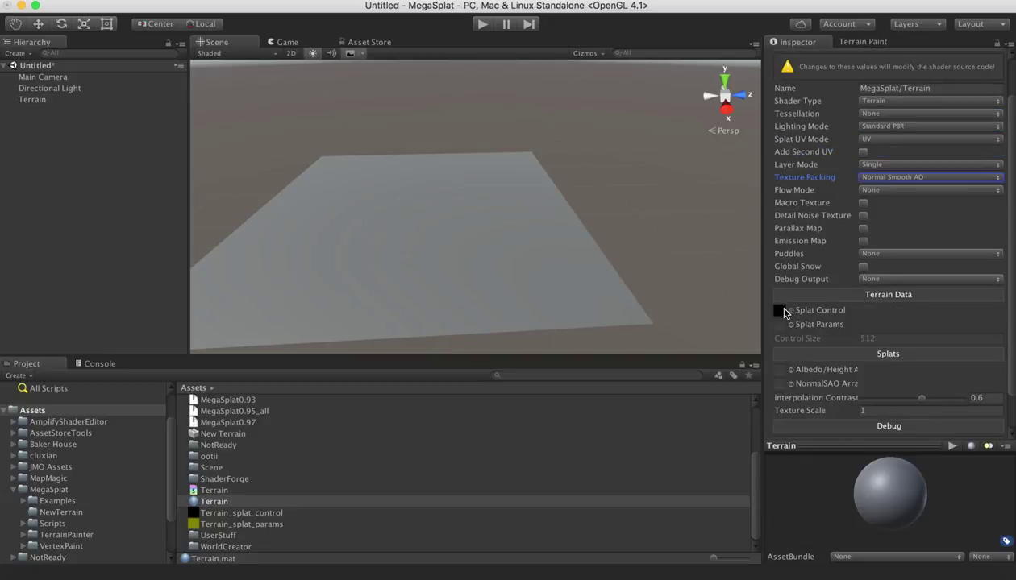
scroll(846, 314, "down", 2)
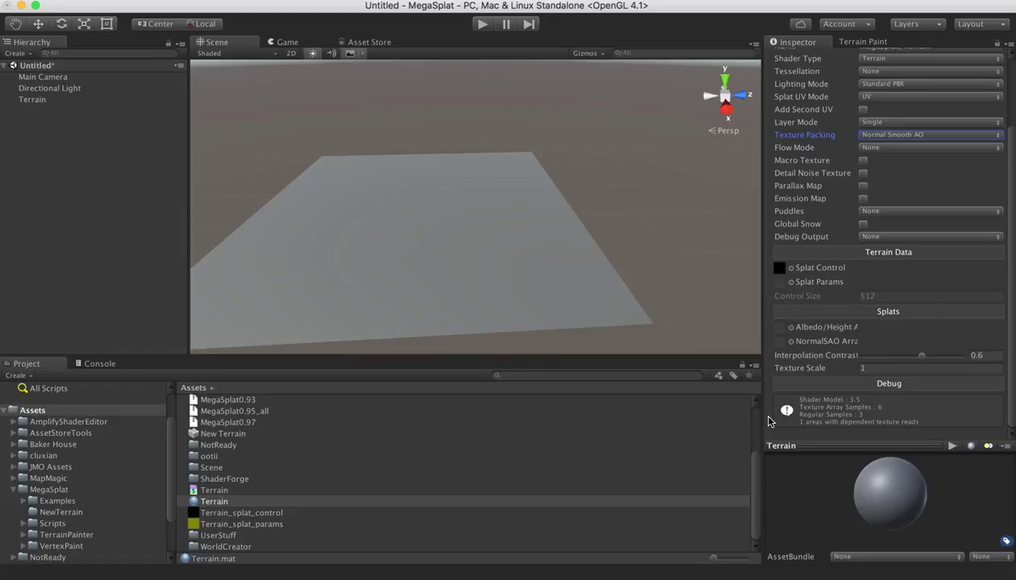
Step: Assign megasplat_diffuse_tarray to Albedo/Height and megasplat_normalsao_tarray to the NormalSAO array
left_click(790, 328)
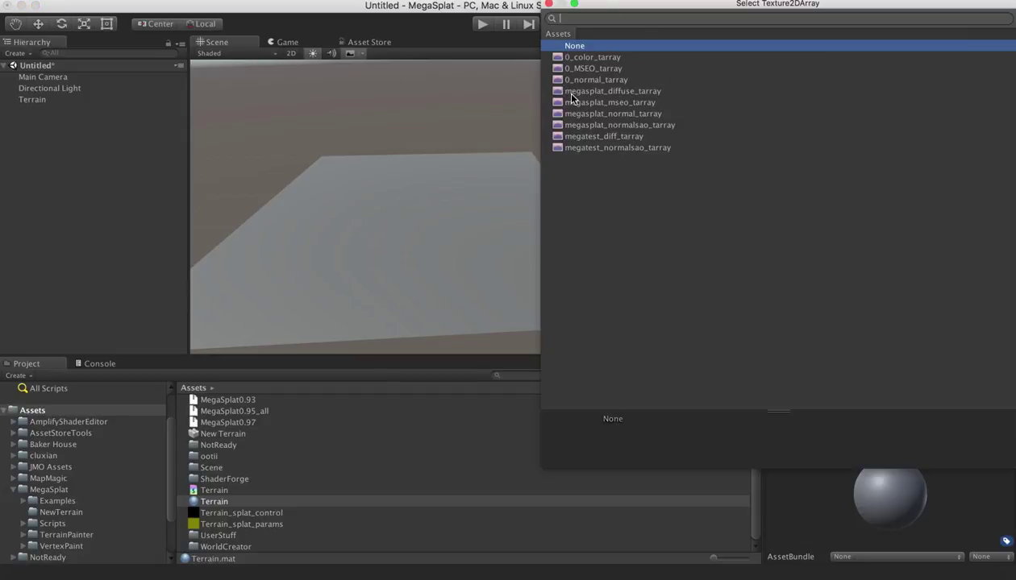
double_click(616, 92)
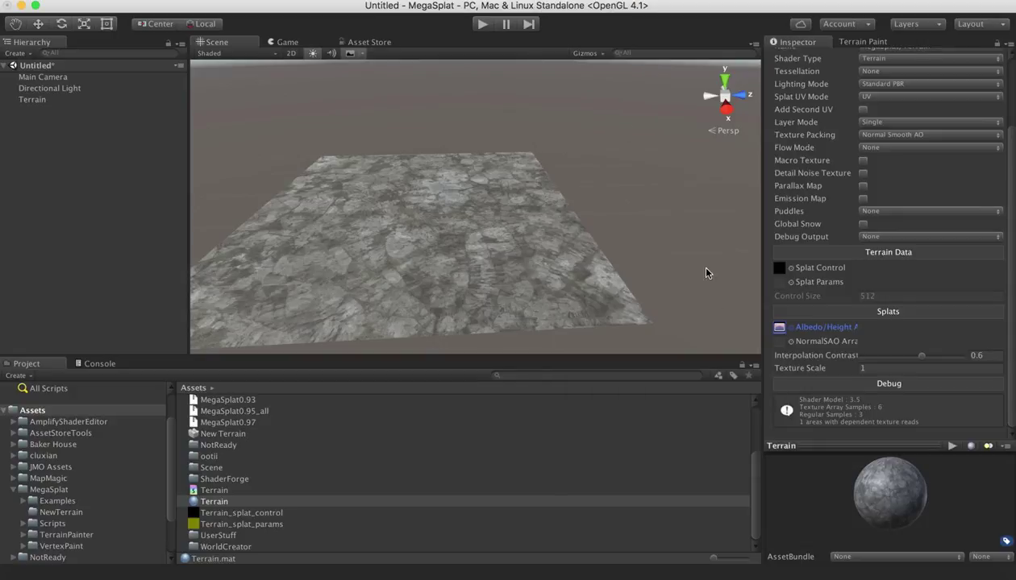
left_click(791, 341)
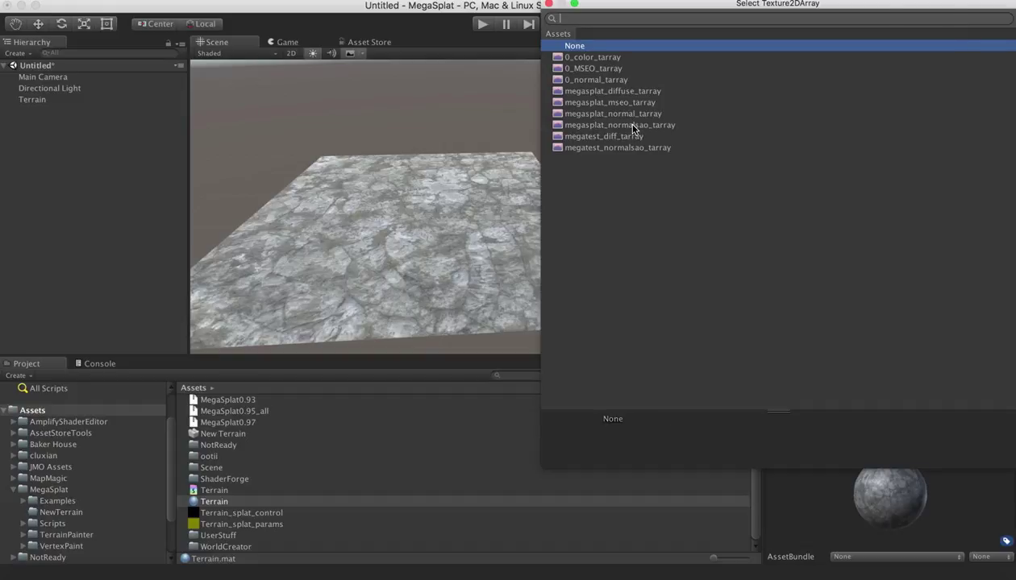
double_click(633, 126)
left_click_drag(378, 213, 403, 223, "alt")
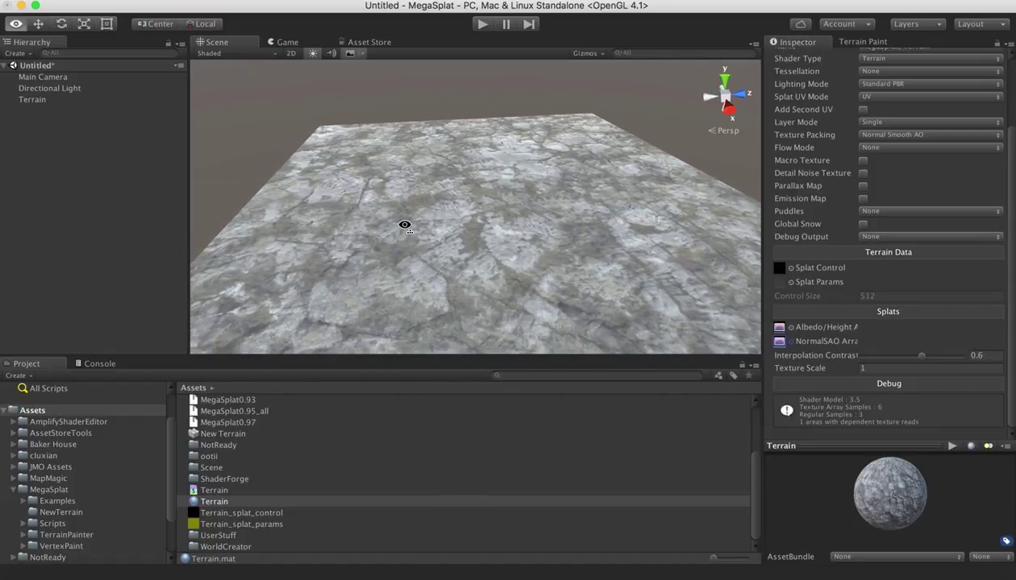
Step: Set the Terrain material's Texture Scale to 80 and view the finer rock tiling up close
left_click(865, 367)
type("80")
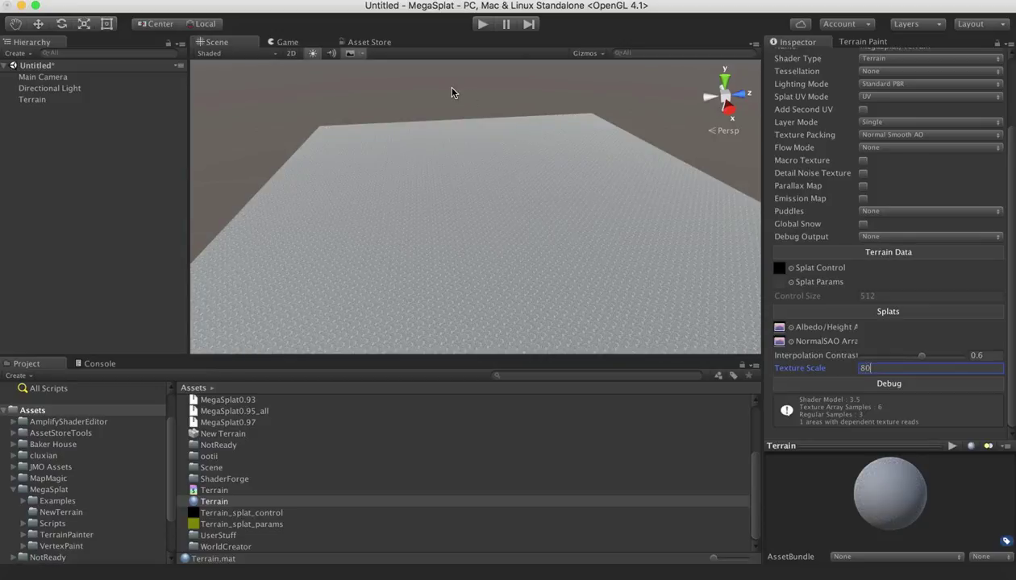
left_click_drag(451, 93, 479, 125, "alt")
scroll(835, 205, "up", 3)
scroll(835, 205, "up", 2)
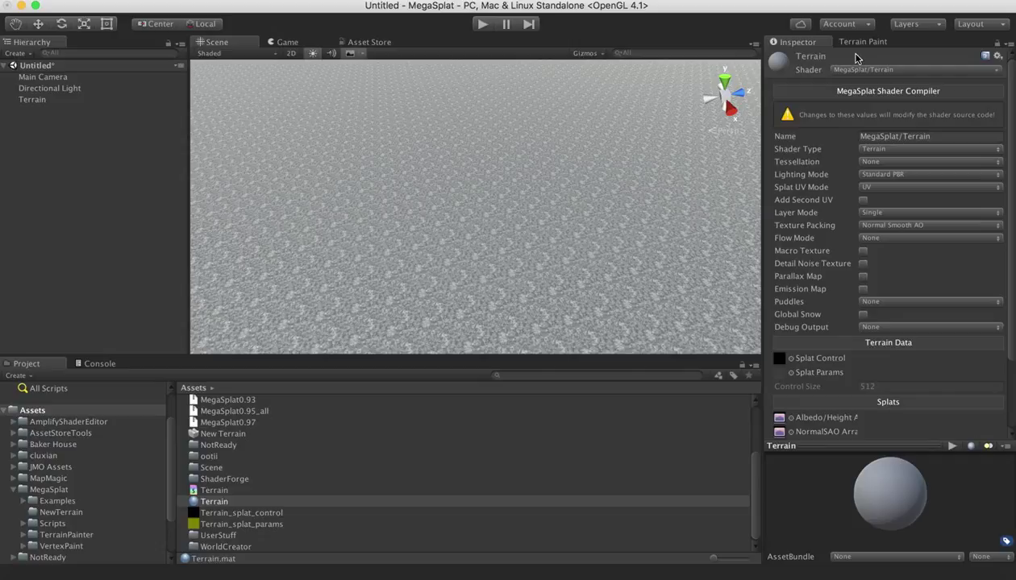
Step: Select the Terrain in the Terrain Painter and assign megasplat_diffuse as its Config
left_click(853, 42)
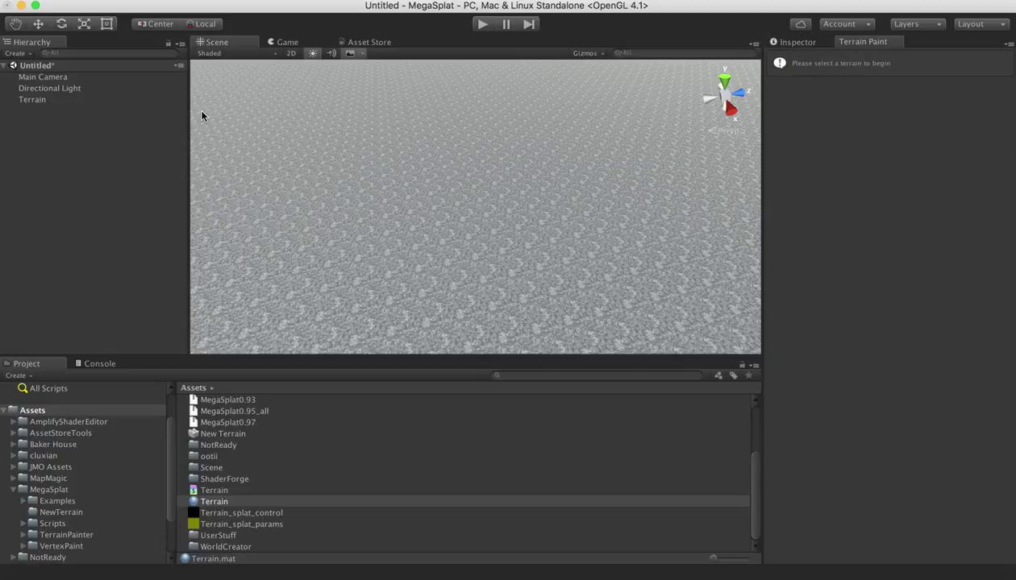
left_click(63, 100)
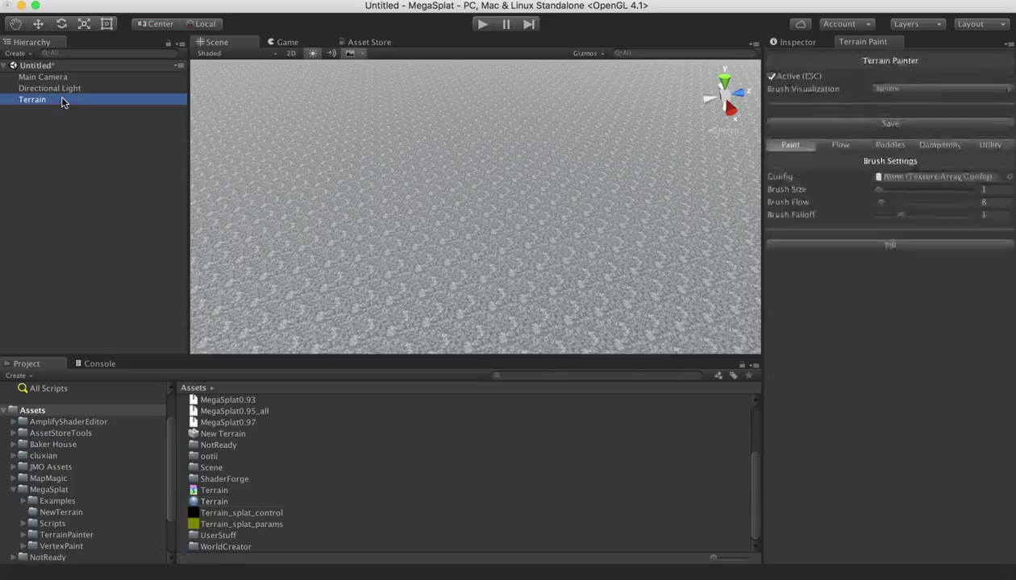
left_click(1007, 178)
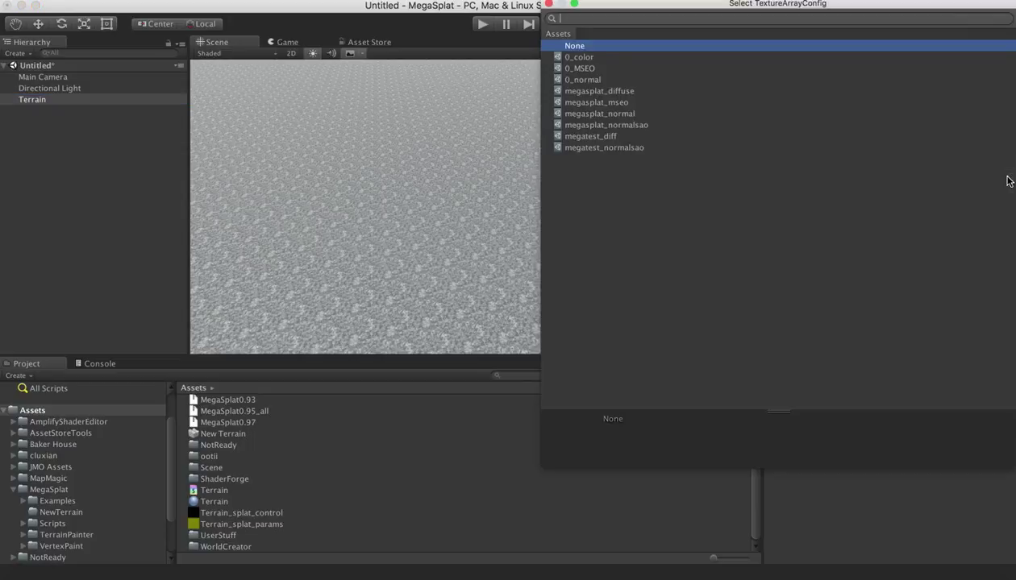
double_click(581, 91)
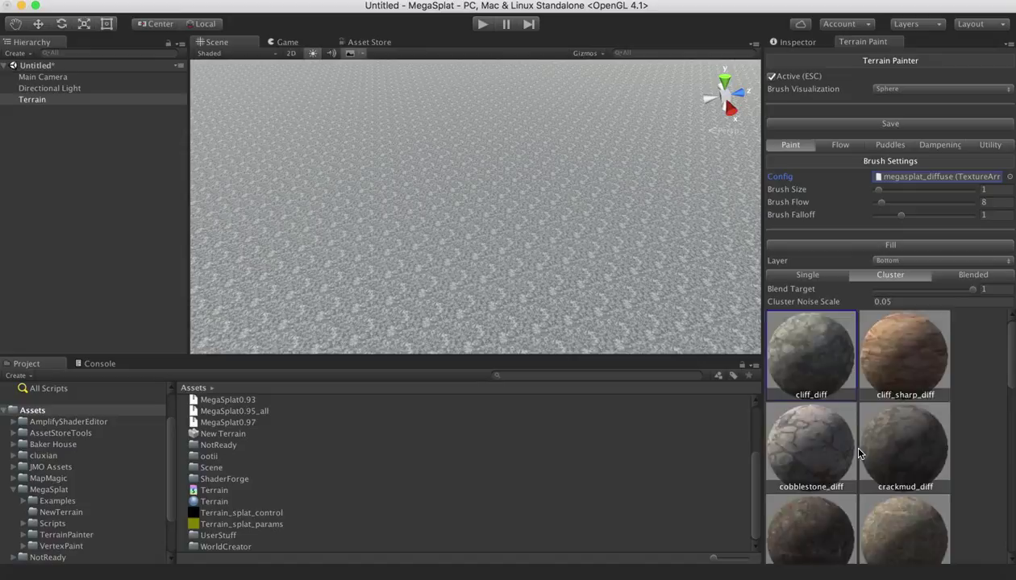
Step: Show the brush as a Disk and paint faint test strokes with cliff_sharp_diff and cobblestone_diff
scroll(859, 454, "down", 1)
scroll(859, 454, "down", 2)
scroll(861, 449, "up", 5)
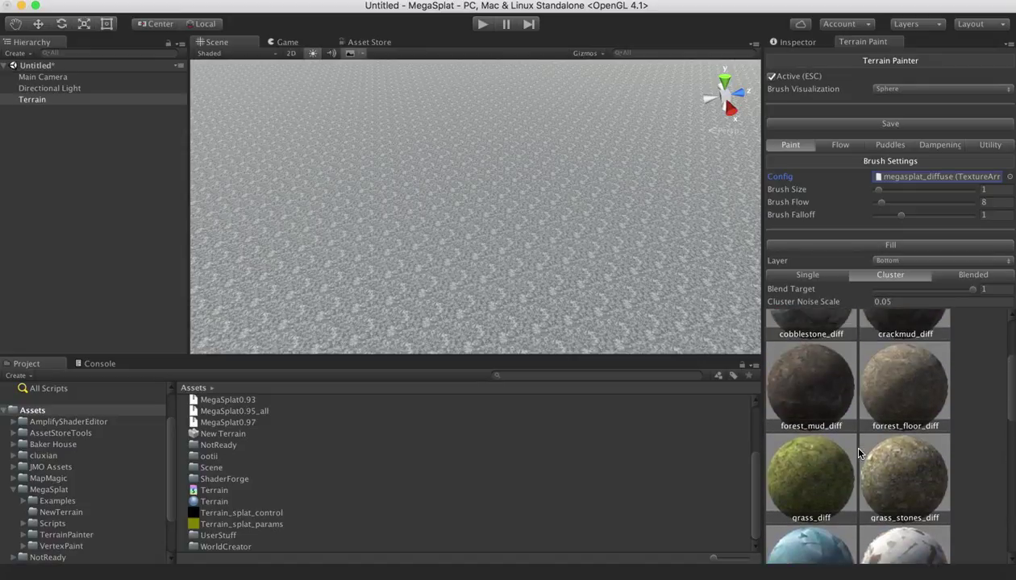
left_click(890, 91)
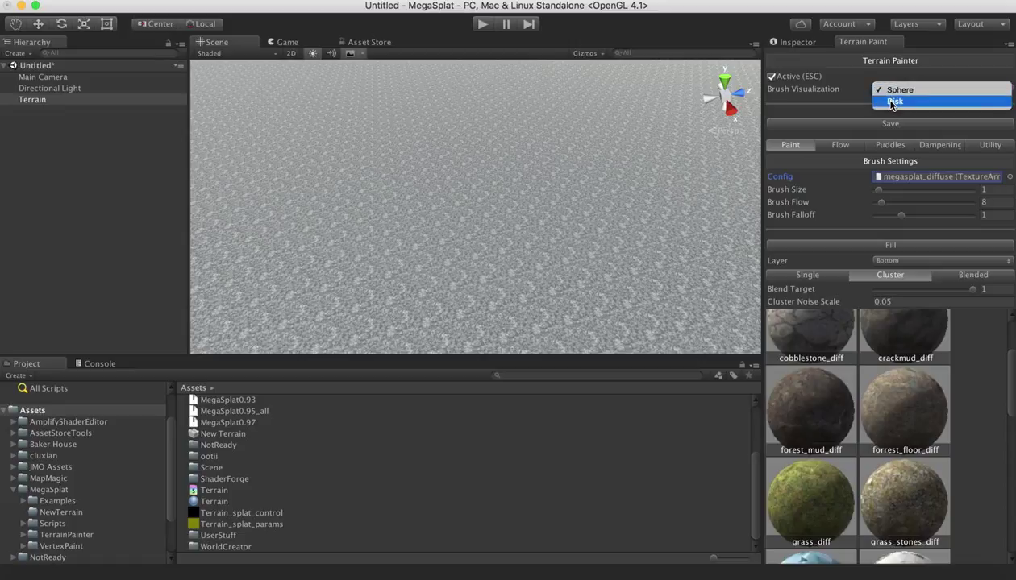
left_click(893, 103)
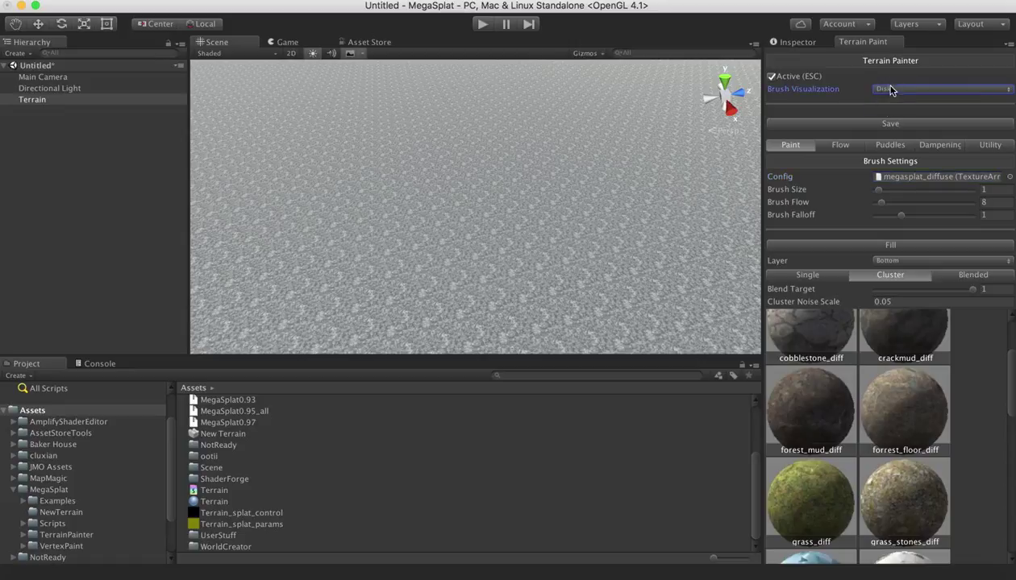
scroll(975, 409, "up", 3)
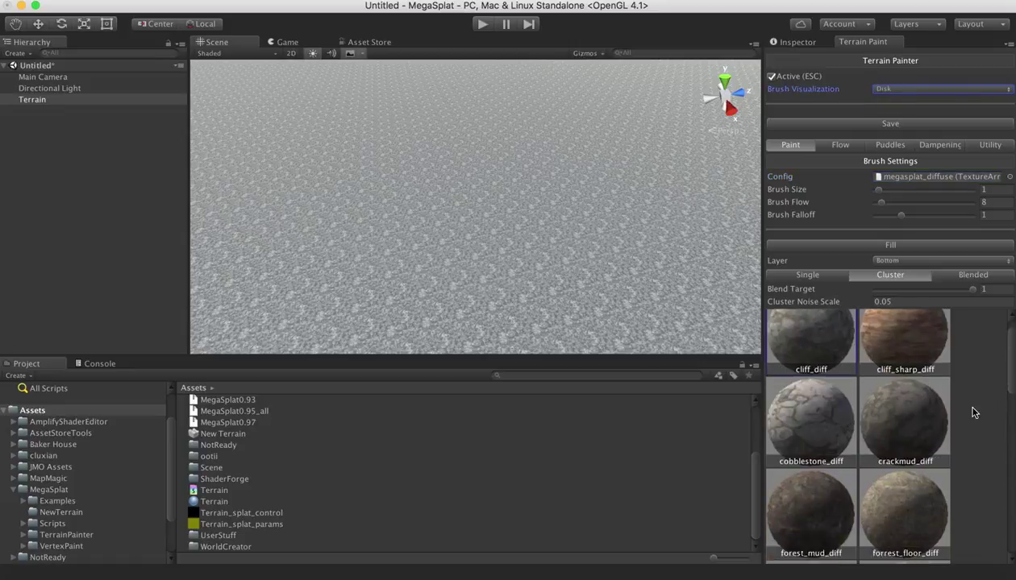
left_click(906, 374)
left_click(786, 444)
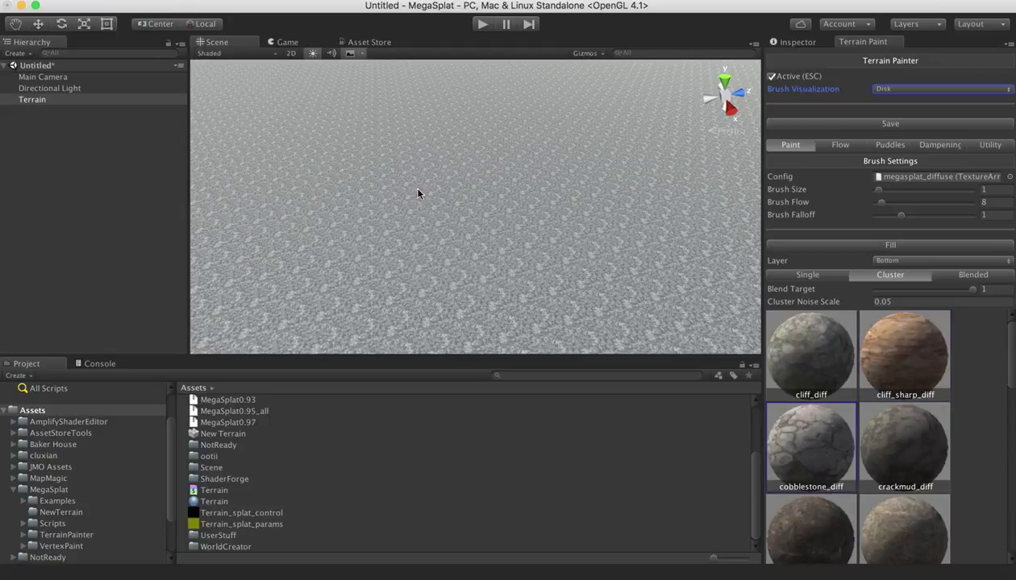
mouse_move(422, 190)
left_mouse_down()
mouse_move(390, 225)
mouse_move(487, 197)
mouse_move(391, 279)
mouse_move(441, 279)
left_mouse_up()
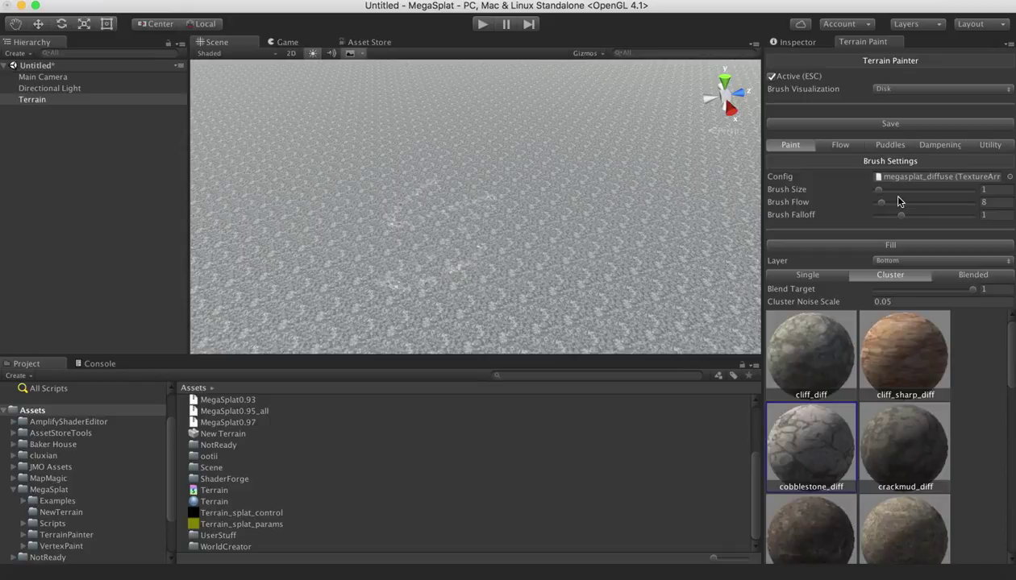
Step: At brush size 4.8, paint a dark lava_ash_diff U stroke surrounded by lava_diff patches
left_click_drag(884, 193, 891, 202)
scroll(887, 474, "down", 5)
scroll(885, 472, "down", 1)
left_click(902, 383)
mouse_move(484, 176)
left_mouse_down()
mouse_move(427, 206)
mouse_move(391, 275)
mouse_move(570, 182)
left_mouse_up()
left_click(798, 384)
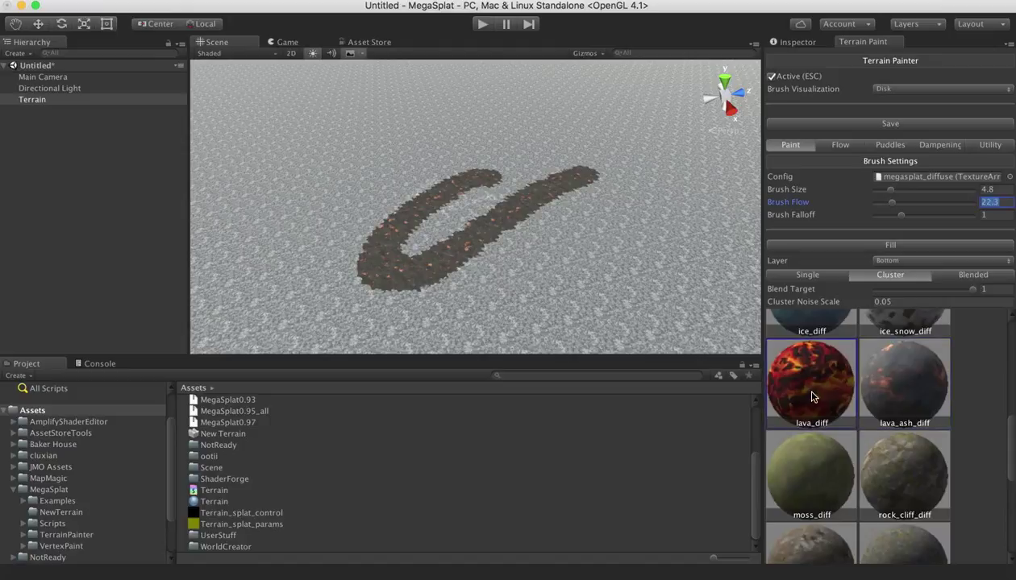
mouse_move(565, 284)
left_mouse_down()
mouse_move(253, 156)
mouse_move(507, 357)
mouse_move(595, 198)
mouse_move(397, 280)
left_mouse_up()
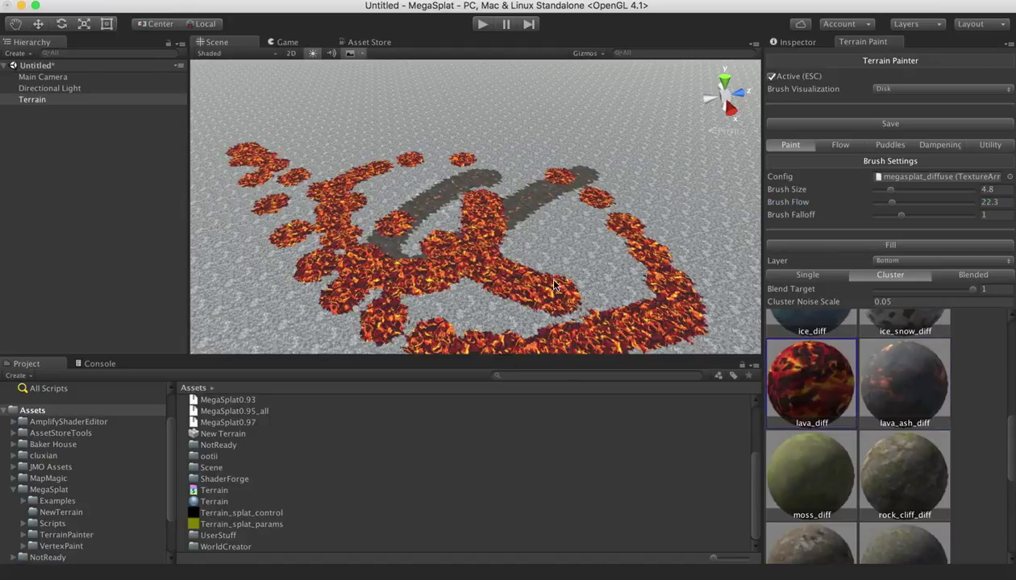
mouse_move(555, 286)
right_mouse_down()
mouse_move(566, 243)
mouse_move(165, 204)
mouse_move(367, 215)
mouse_move(597, 170)
mouse_move(483, 140)
mouse_move(213, 140)
mouse_move(90, 164)
mouse_move(100, 182)
mouse_move(342, 237)
mouse_move(615, 241)
mouse_move(604, 232)
mouse_move(439, 248)
mouse_move(509, 259)
mouse_move(395, 231)
mouse_move(327, 243)
right_mouse_up()
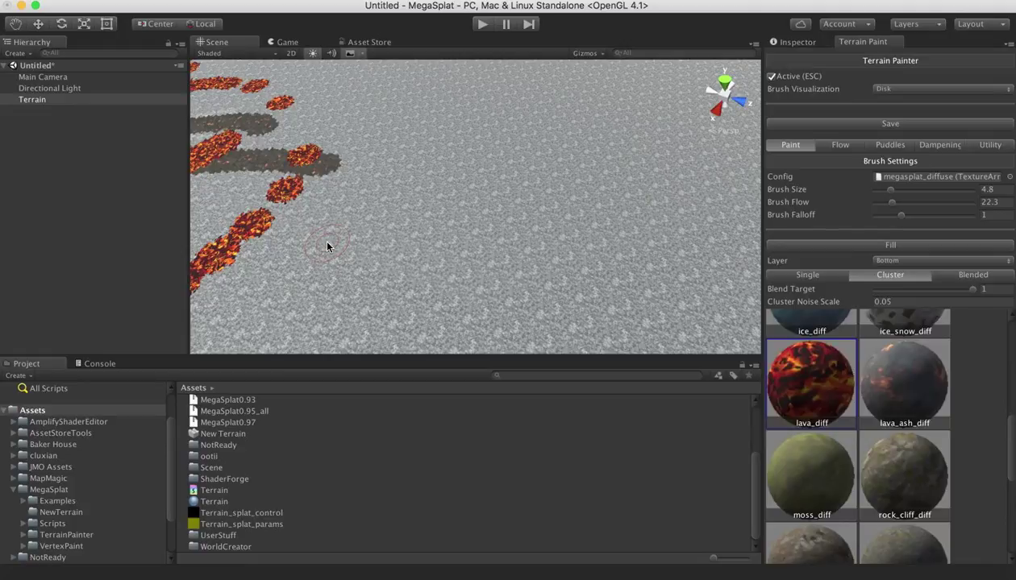
Step: Inspect the Terrain_splat_params and Terrain_splat_control assets and the control texture's import settings
left_click(227, 525)
left_click(231, 516)
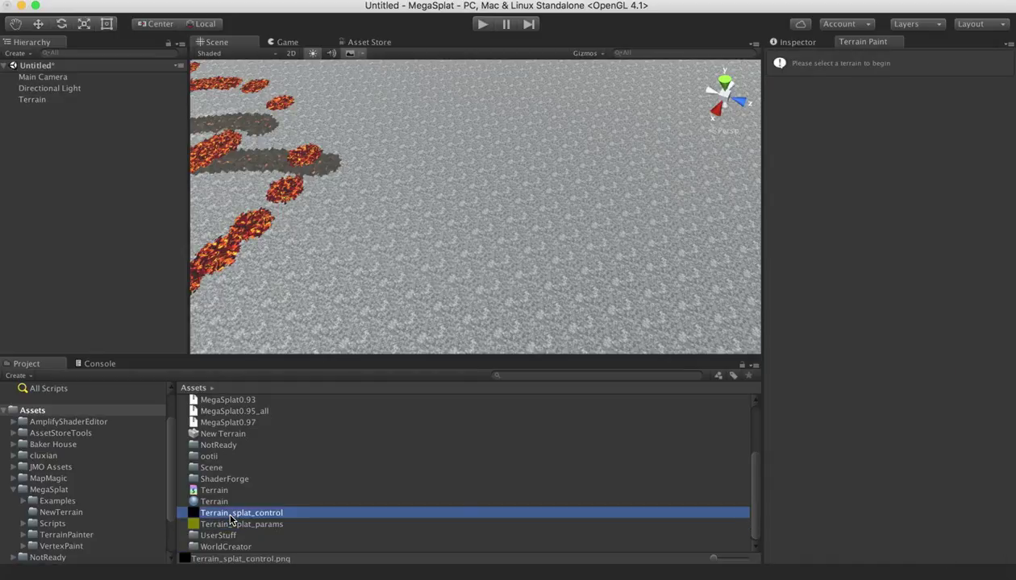
left_click(798, 43)
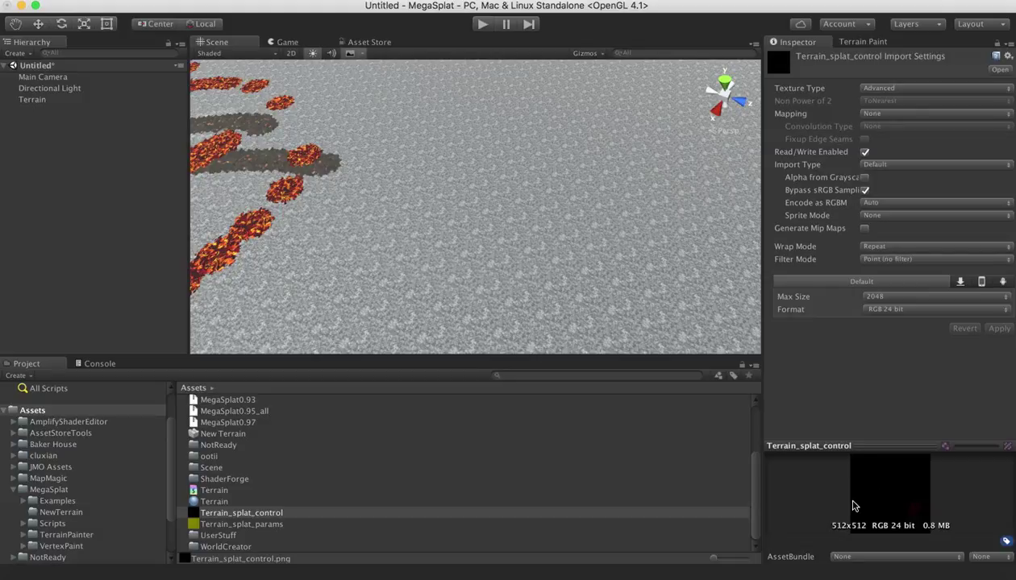
Step: Select the Terrain and review its settings: 500 by 500 size, 600 height, 513 heightmap resolution
left_click(845, 43)
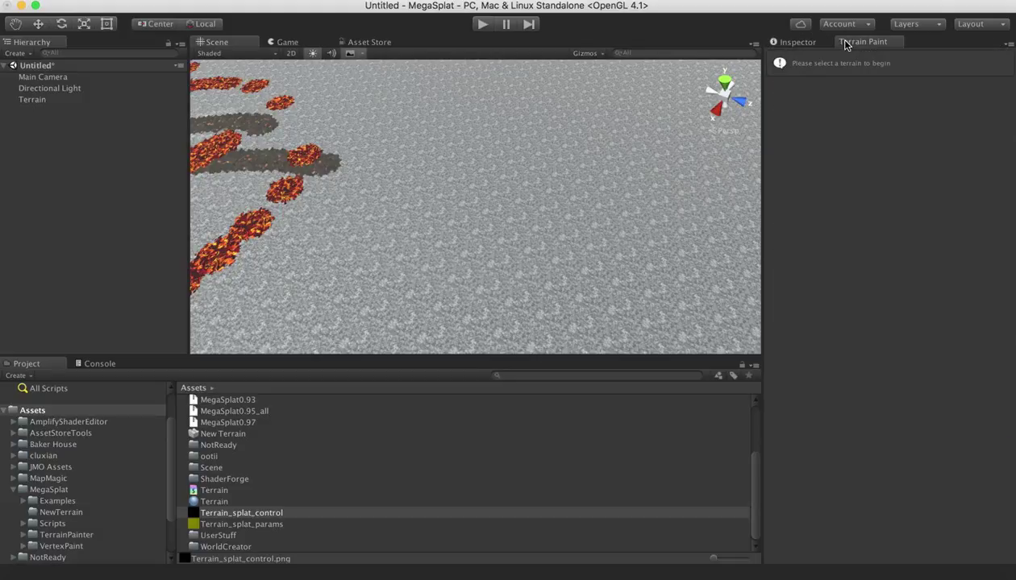
left_click(29, 99)
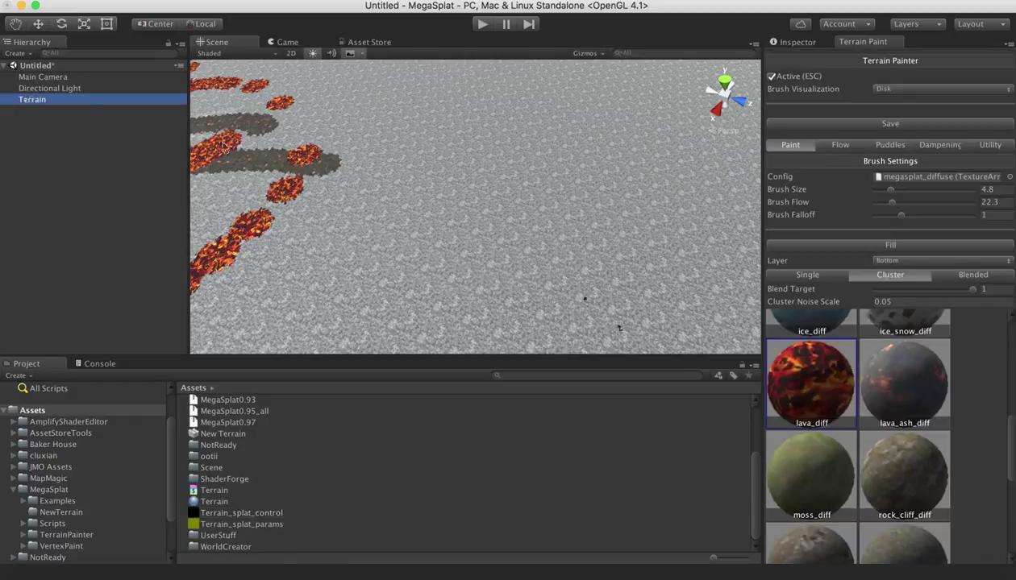
left_click(804, 43)
scroll(817, 299, "down", 4)
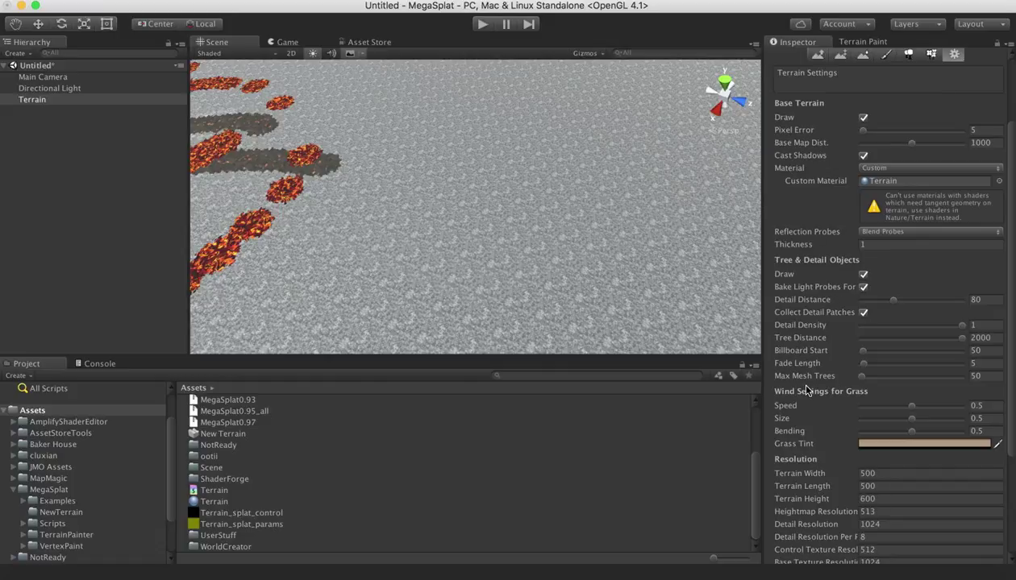
scroll(794, 379, "down", 5)
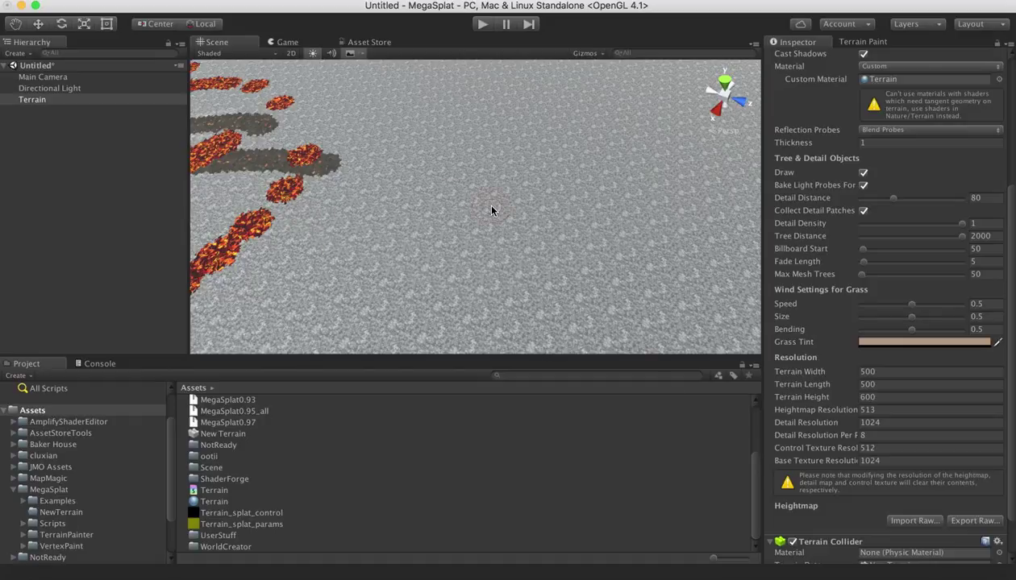
Step: Paint a diagonal lava stroke across the terrain
scroll(829, 125, "up", 5)
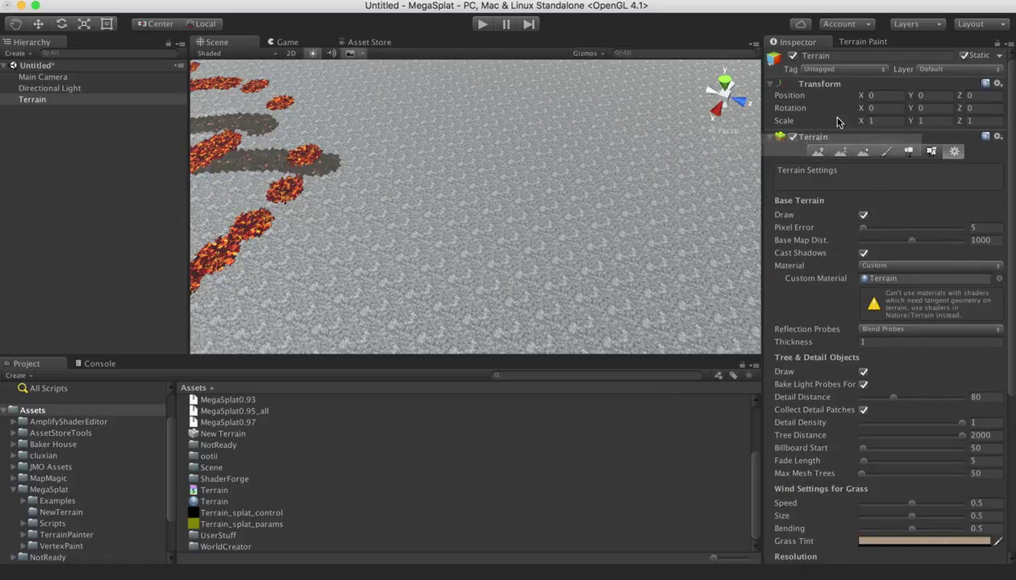
left_click(817, 151)
mouse_move(516, 182)
left_mouse_down()
mouse_move(481, 190)
mouse_move(346, 268)
left_mouse_up()
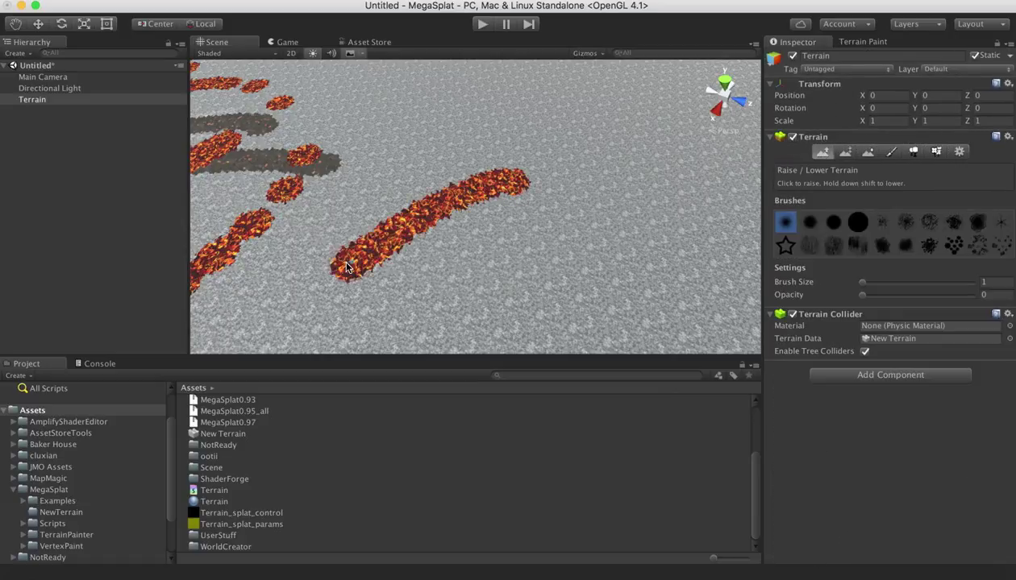
Step: Disable texture painting and raise a large curved hill with a round brush, size 26, opacity 19
left_click(840, 42)
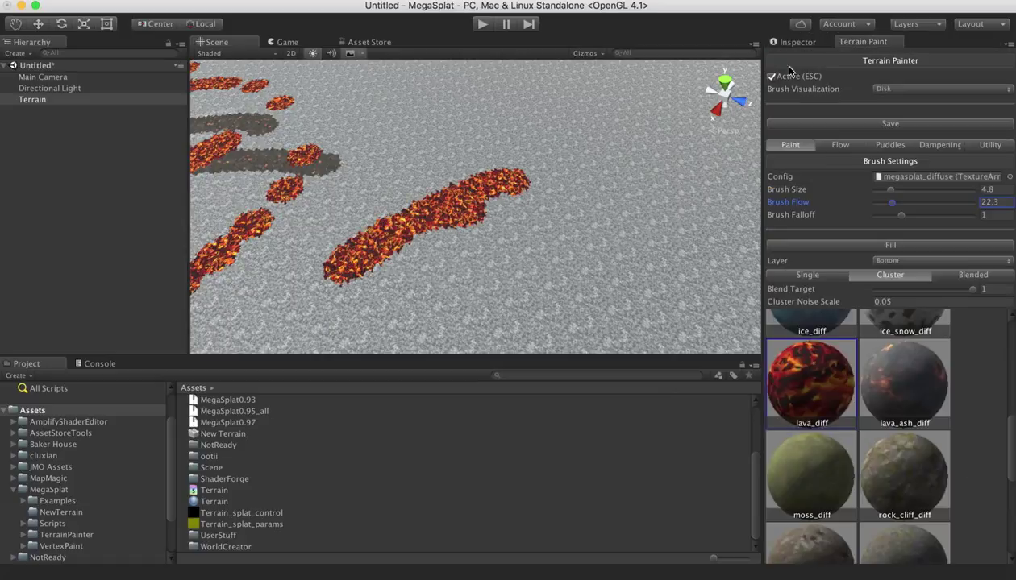
left_click(771, 77)
left_click(794, 41)
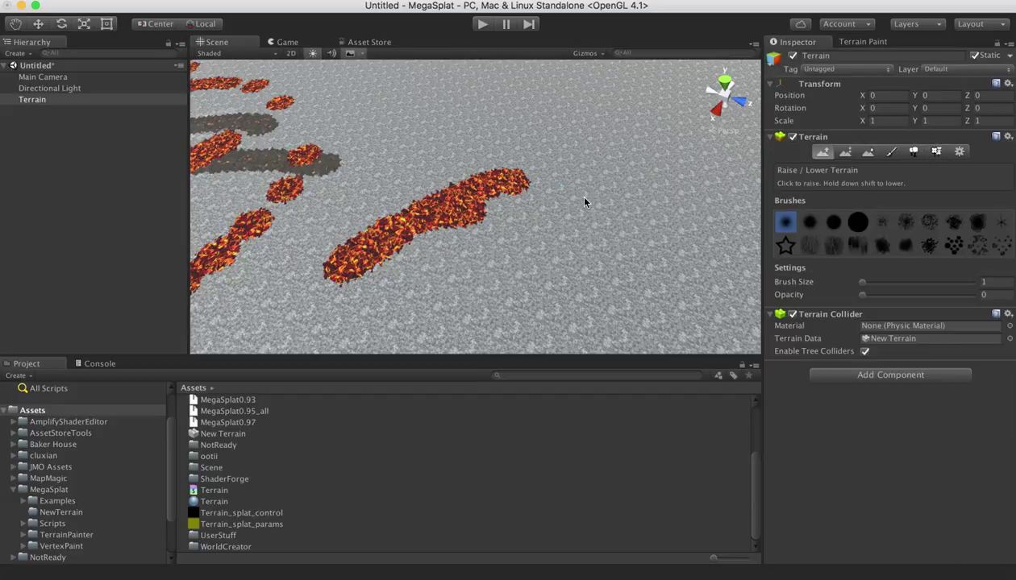
left_click(857, 223)
mouse_move(874, 283)
left_mouse_down()
mouse_move(889, 283)
mouse_move(884, 297)
left_mouse_up()
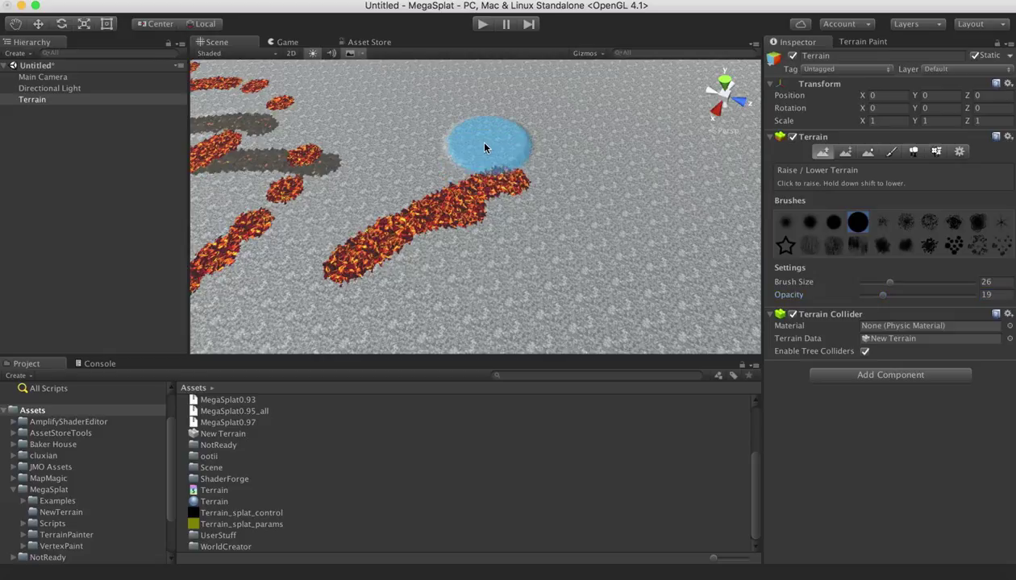
mouse_move(476, 140)
left_mouse_down()
mouse_move(335, 292)
mouse_move(557, 203)
mouse_move(382, 143)
mouse_move(394, 245)
mouse_move(461, 215)
mouse_move(494, 171)
mouse_move(565, 138)
mouse_move(593, 140)
left_mouse_up()
Step: Re-enable texture painting and cover the raised hill's slopes with lava_diff
left_click(832, 41)
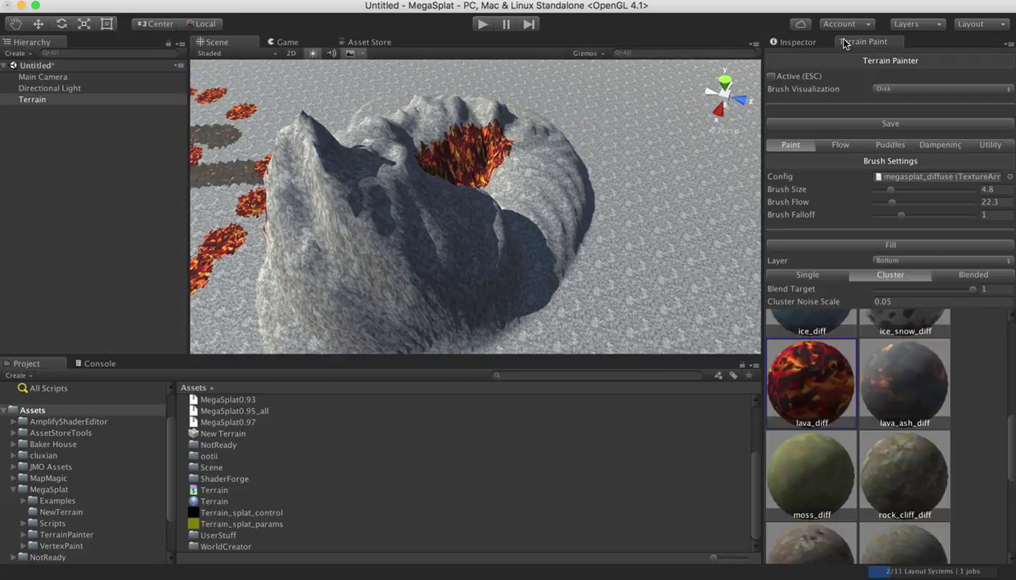
left_click(772, 77)
mouse_move(407, 177)
left_mouse_down()
mouse_move(475, 203)
mouse_move(532, 167)
mouse_move(362, 323)
mouse_move(319, 267)
mouse_move(465, 264)
mouse_move(293, 216)
mouse_move(464, 239)
mouse_move(522, 274)
left_mouse_up()
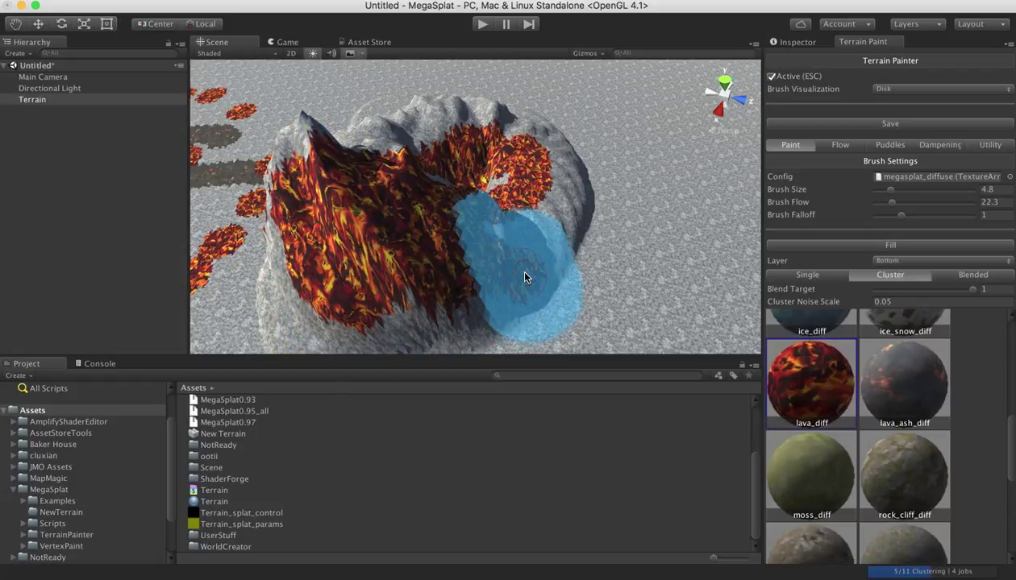
left_click(795, 42)
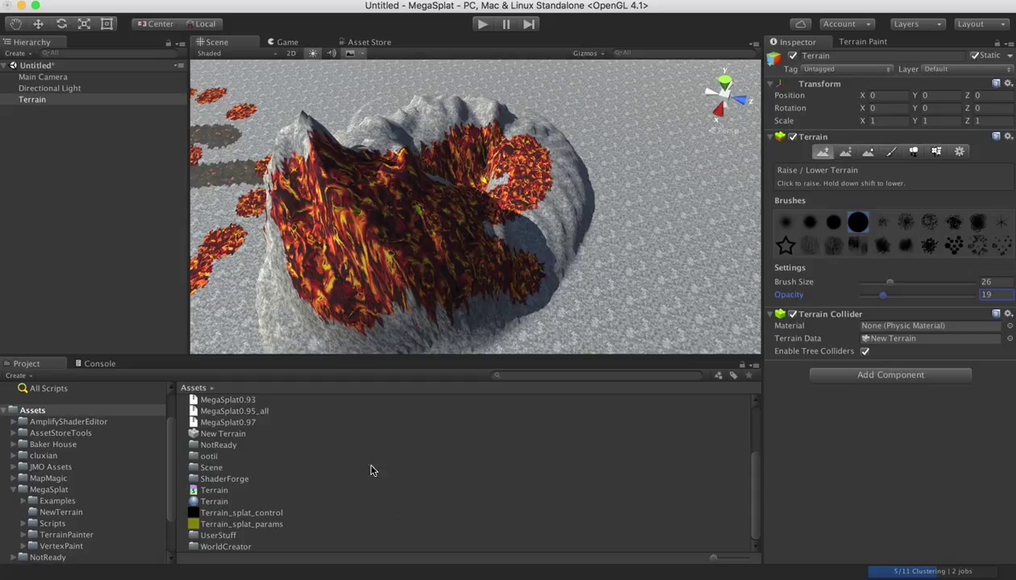
Step: Select the Terrain material and scroll its MegaSplat settings down to the Splats and Debug sections
left_click(211, 501)
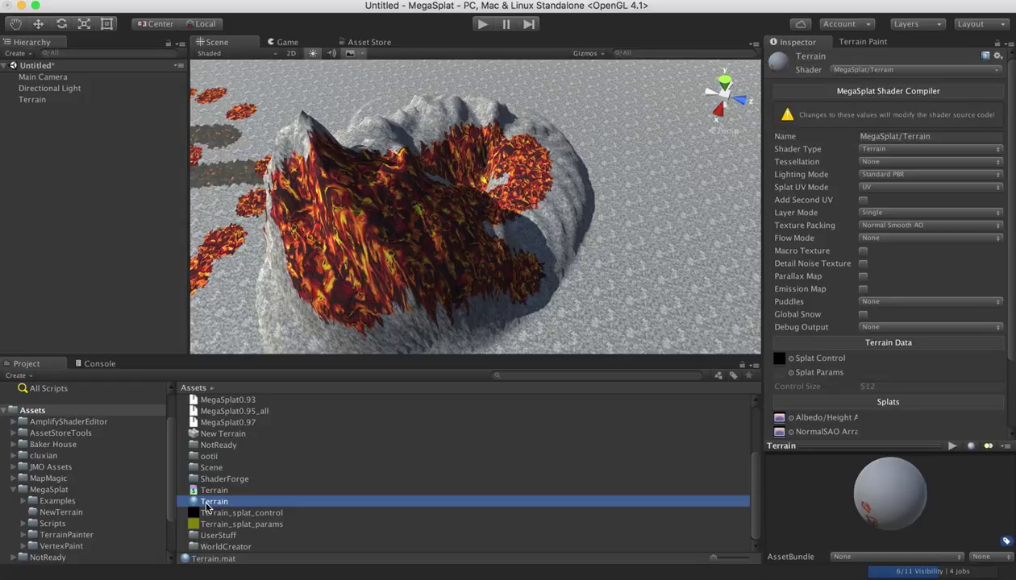
scroll(850, 322, "down", 5)
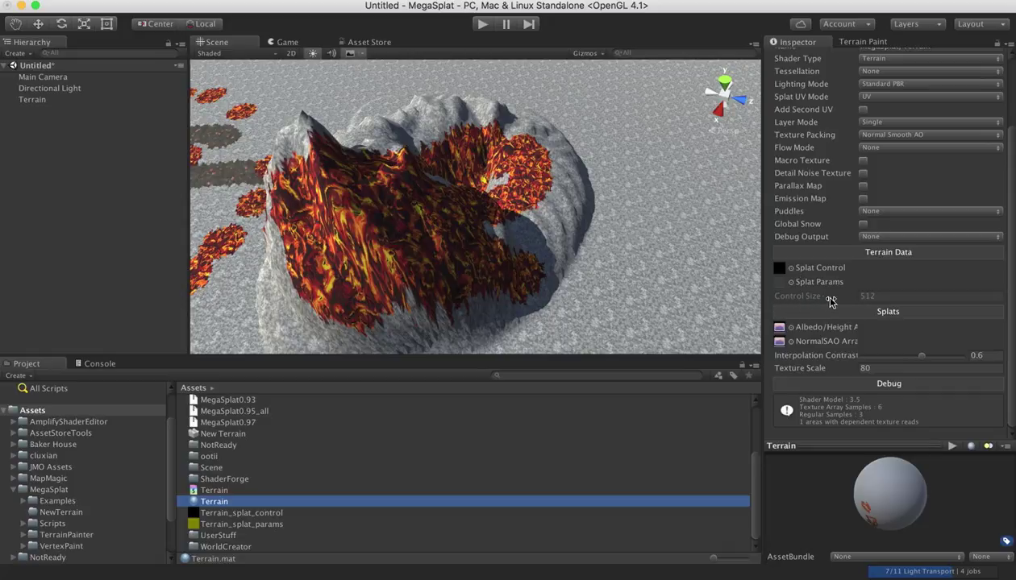
left_click(872, 297)
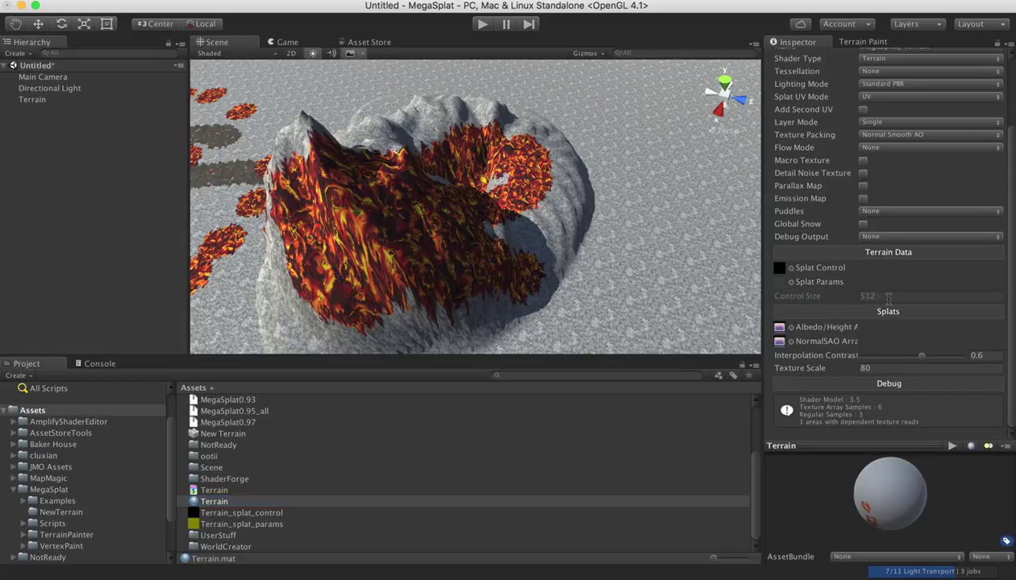